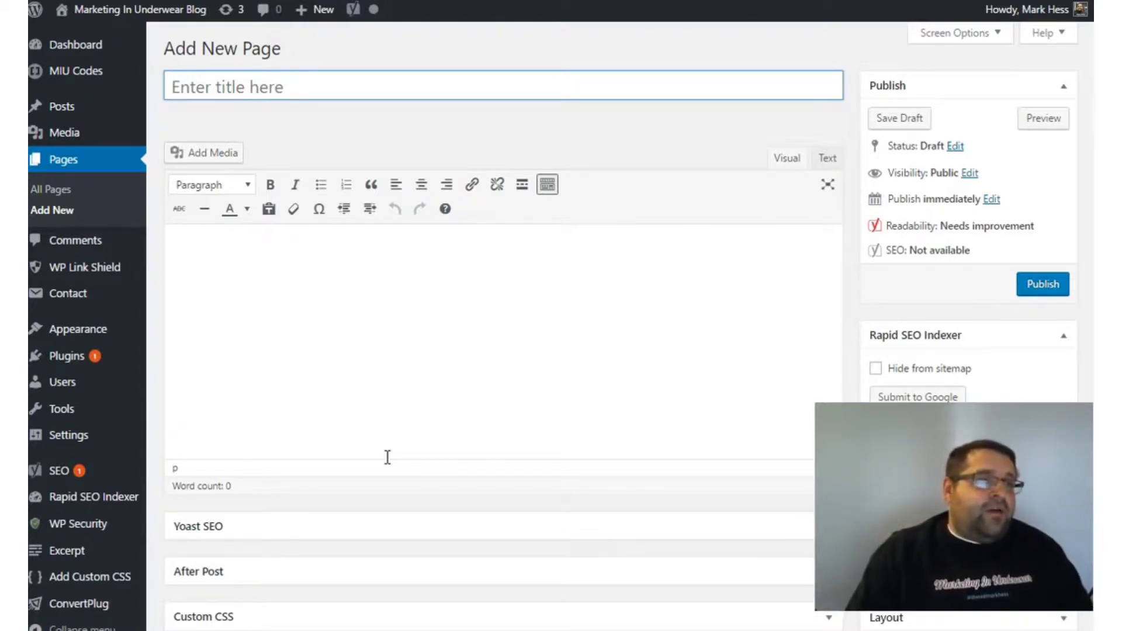
# - Copy the selected cat article from the text editor window and paste it into the new page's body
pyautogui.hotkey('alt', 'Tab')
pyautogui.rightClick(35, 179)
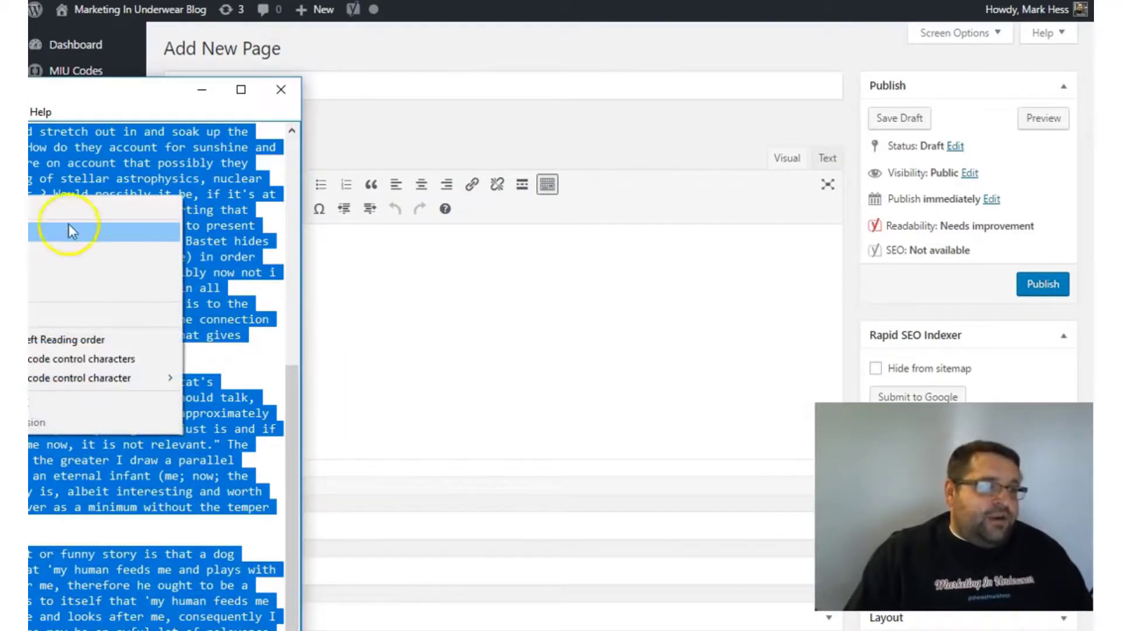
pyautogui.click(52, 237)
pyautogui.click(355, 253)
pyautogui.rightClick(383, 253)
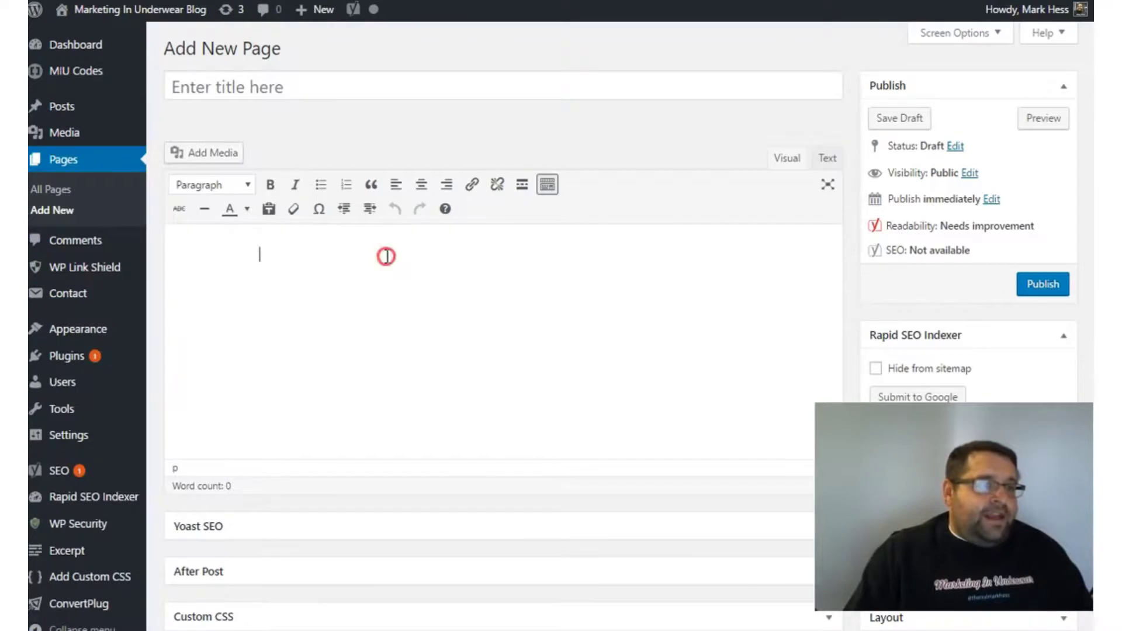
pyautogui.click(431, 359)
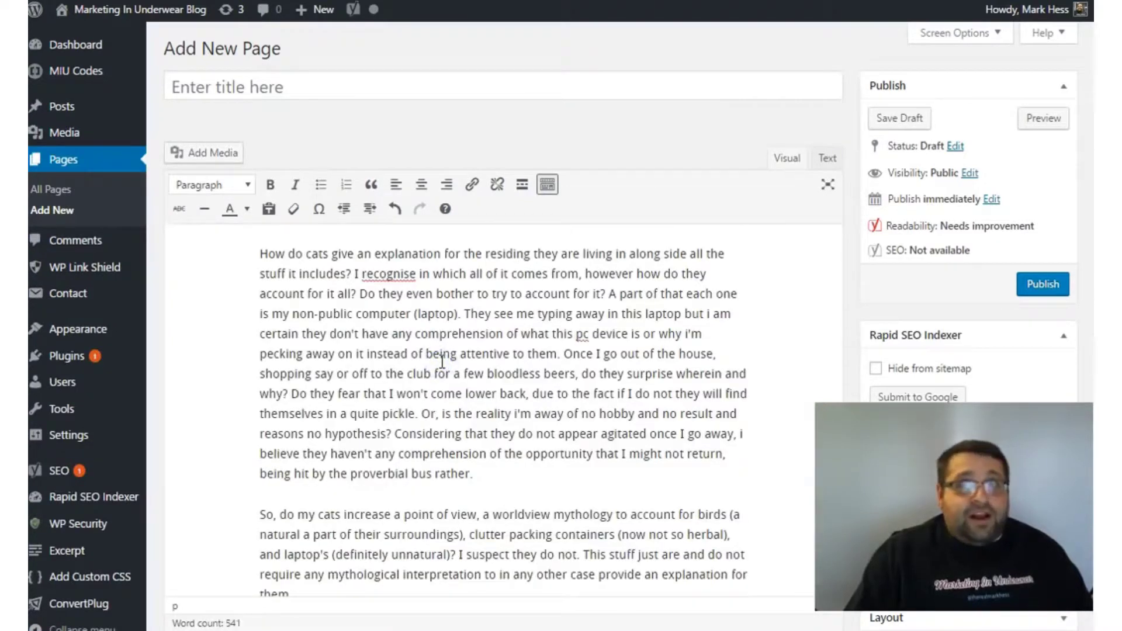
# - Title the page "Rapid Indexer Test About Cats" and publish it
pyautogui.click(393, 85)
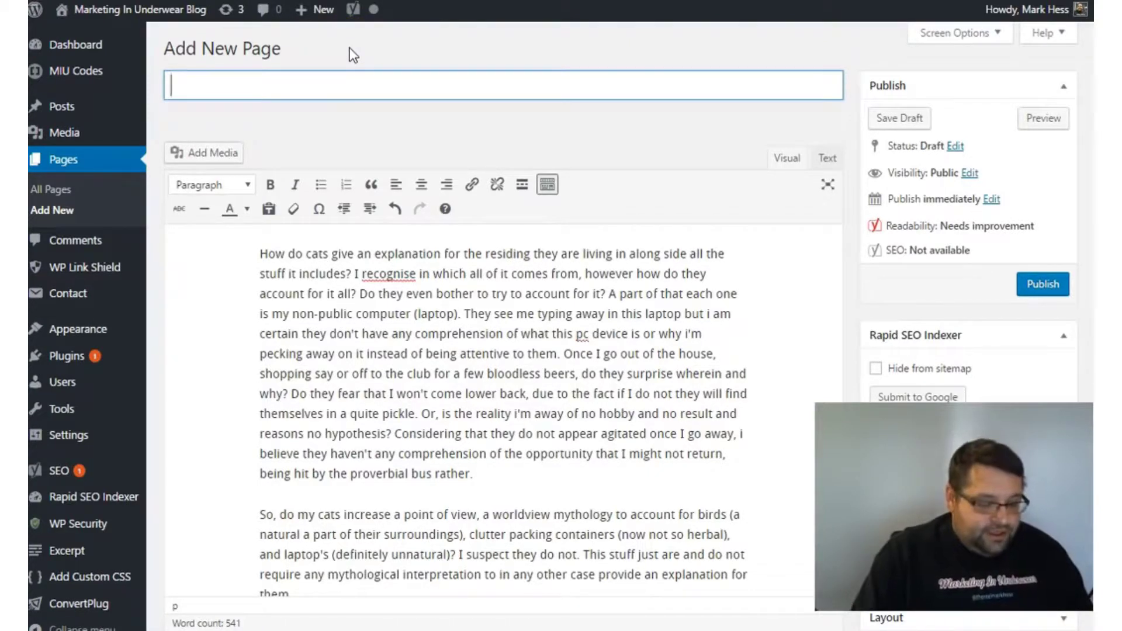
pyautogui.write('Radis')
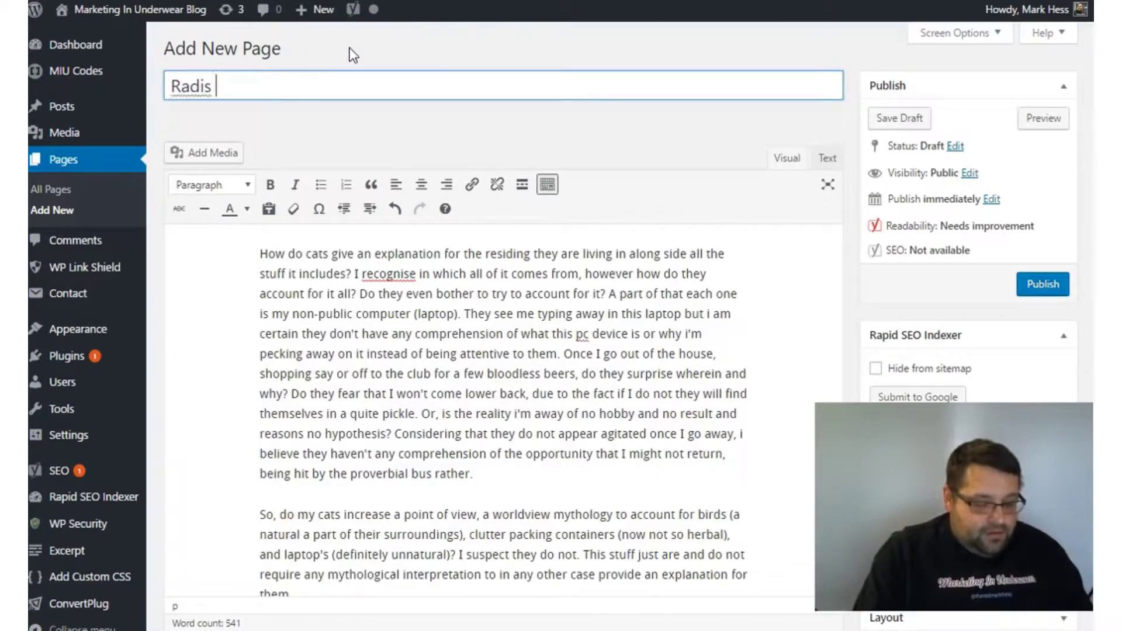
pyautogui.press('BackSpace')
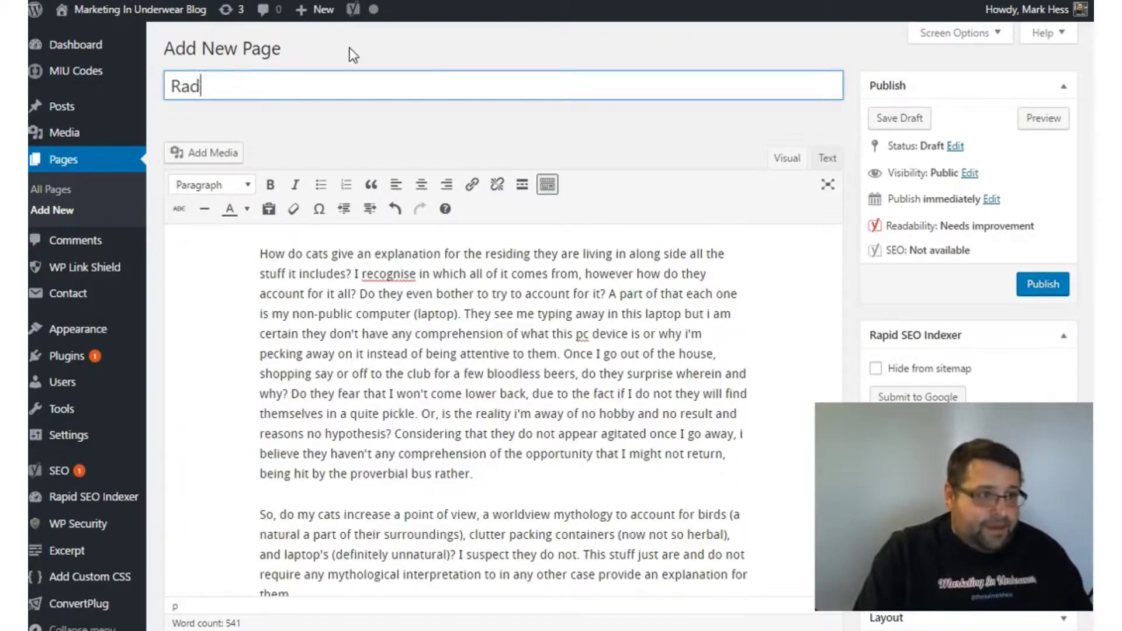
pyautogui.write('pid Ind')
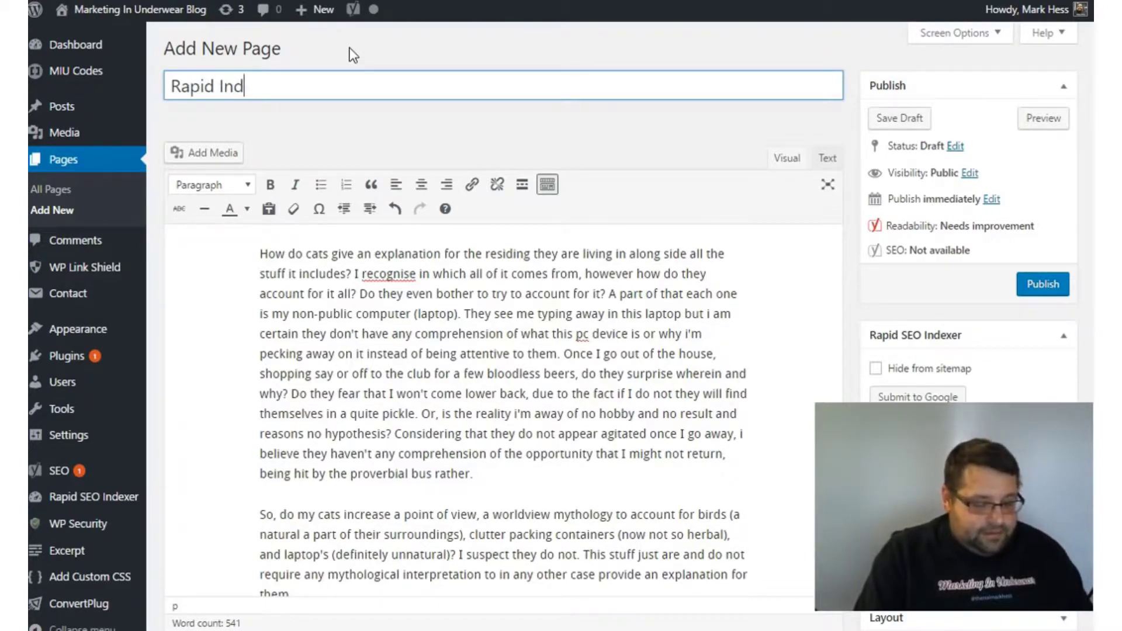
pyautogui.write('exer Test')
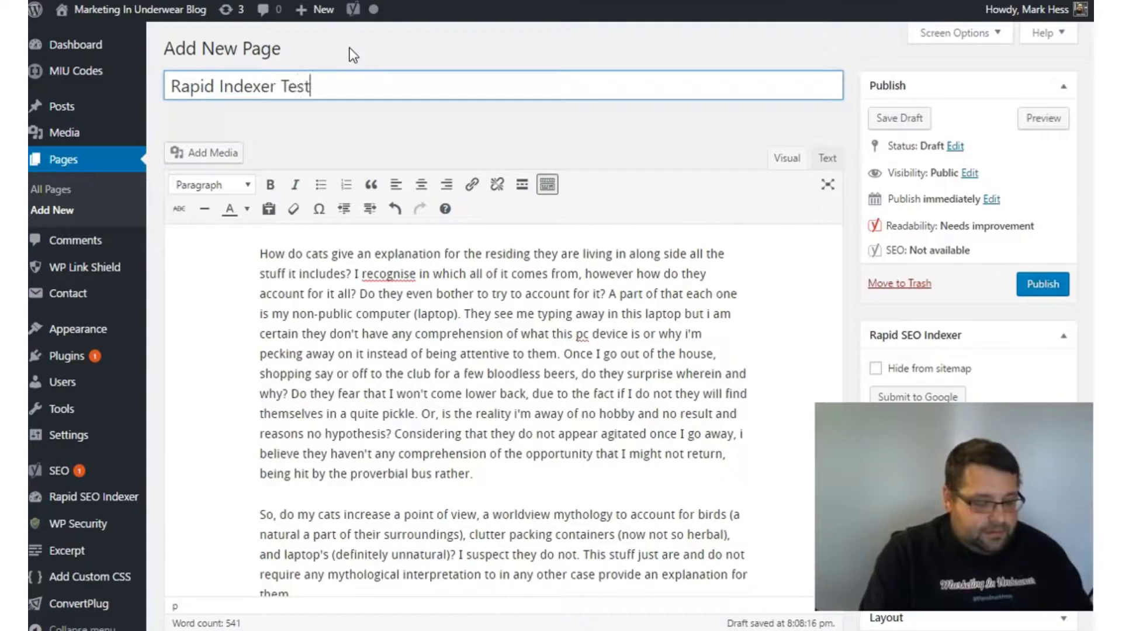
pyautogui.write(' About ')
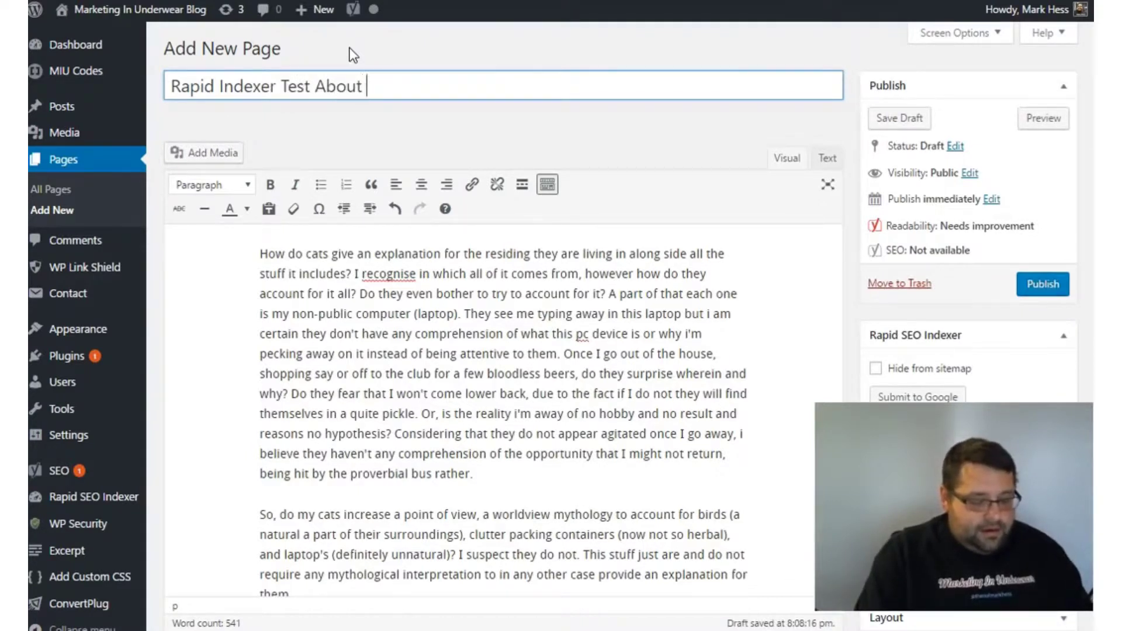
pyautogui.write('Cats')
pyautogui.click(368, 103)
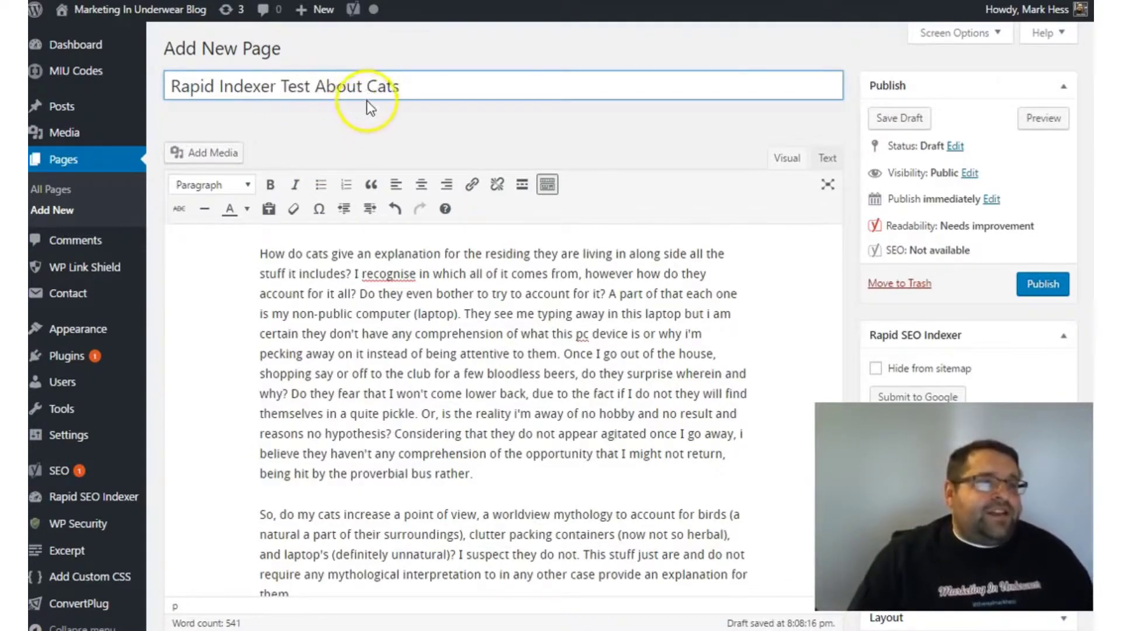
pyautogui.click(1046, 293)
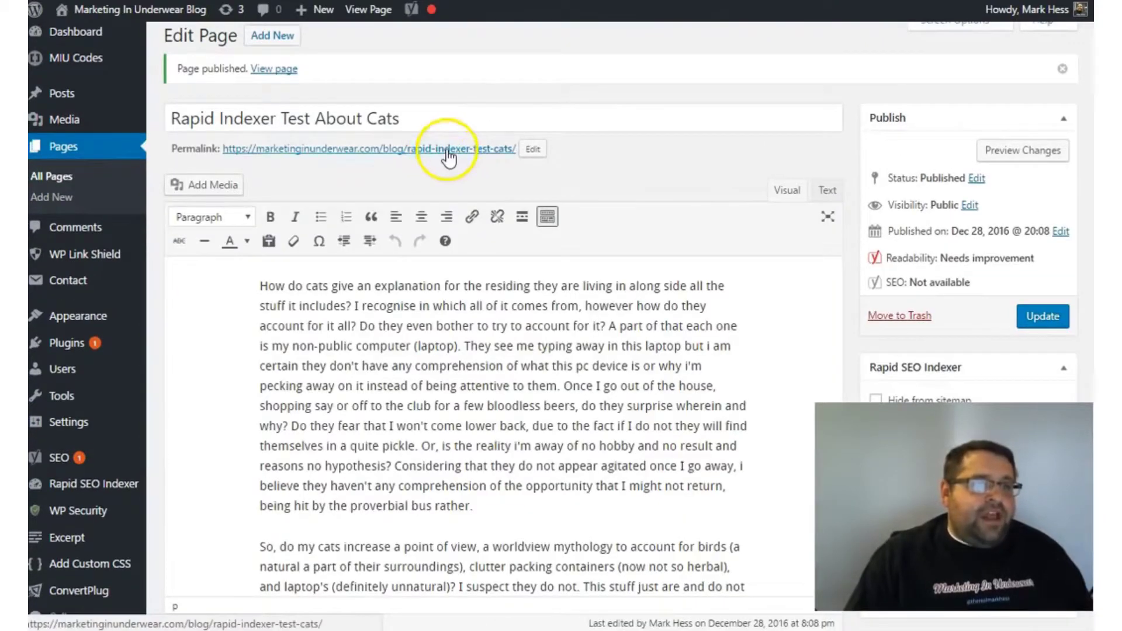
# - Copy the published page's permalink address and open google.com in a new incognito window
pyautogui.rightClick(447, 151)
pyautogui.click(534, 251)
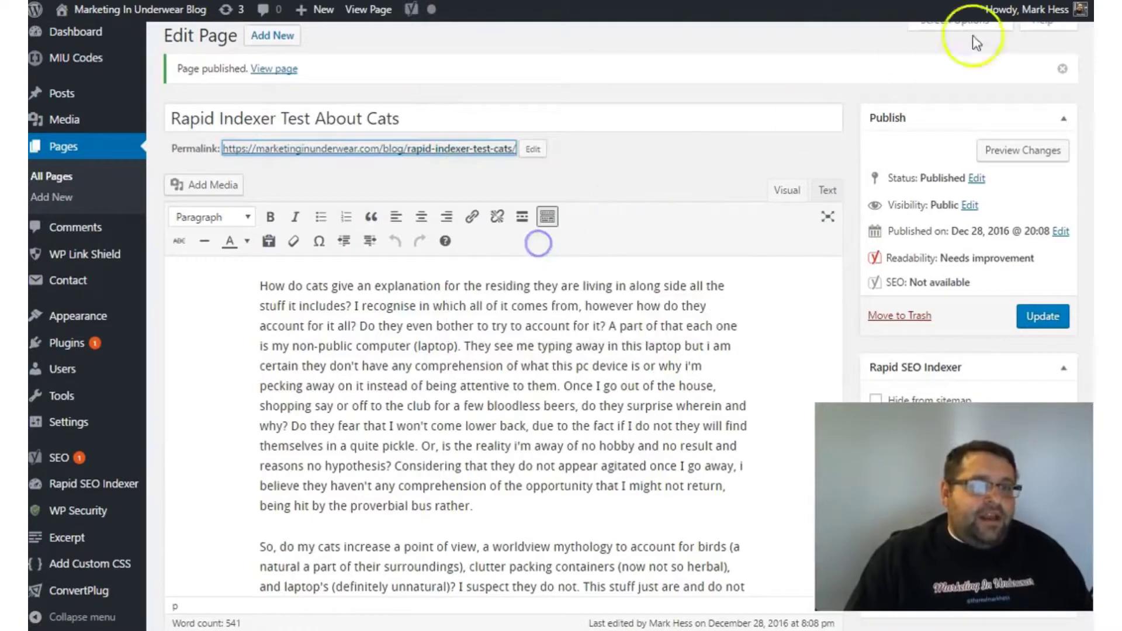
pyautogui.hotkey('alt', 'f')
pyautogui.click(964, 25)
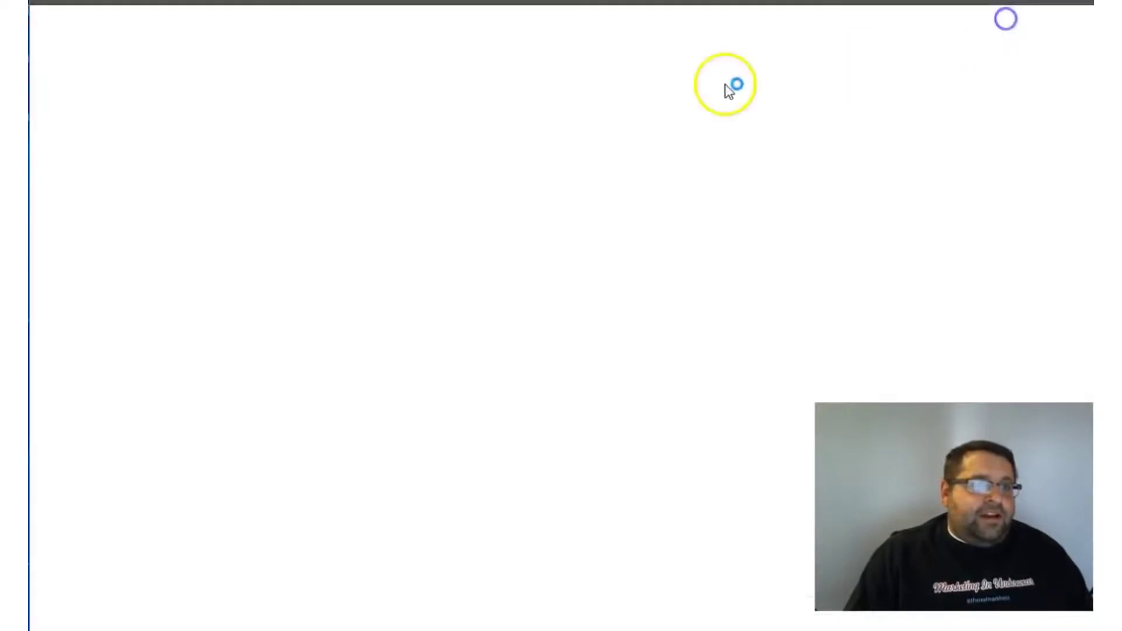
pyautogui.write('google.com')
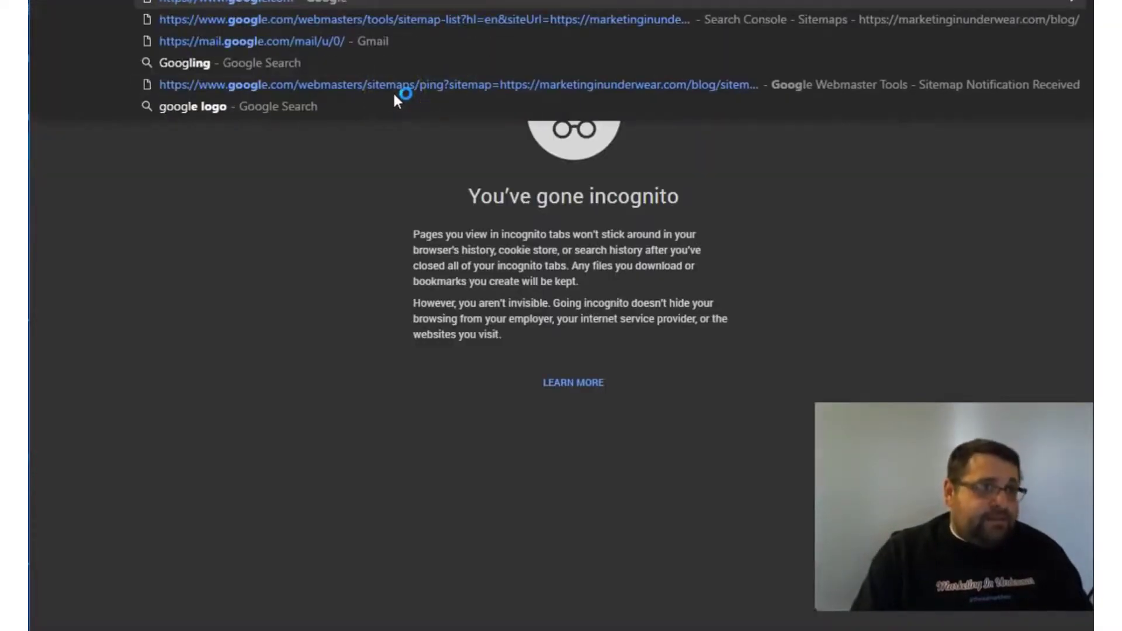
pyautogui.press('Return')
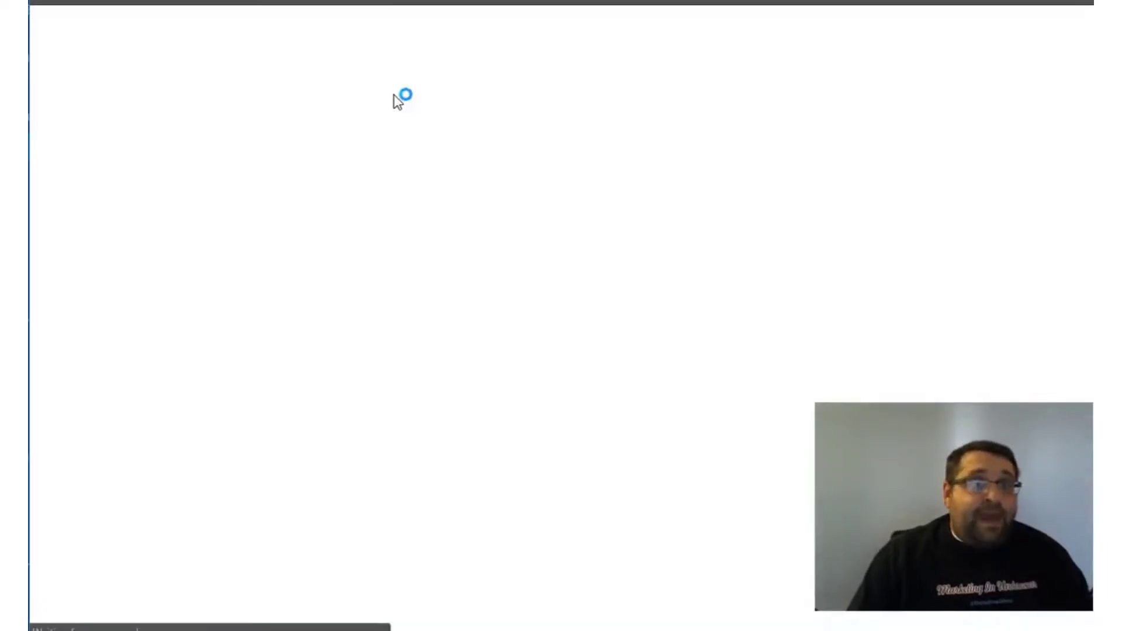
# - Search Google for the copied page URL in quotation marks to check whether it is indexed, and return to the page editor
pyautogui.click(394, 271)
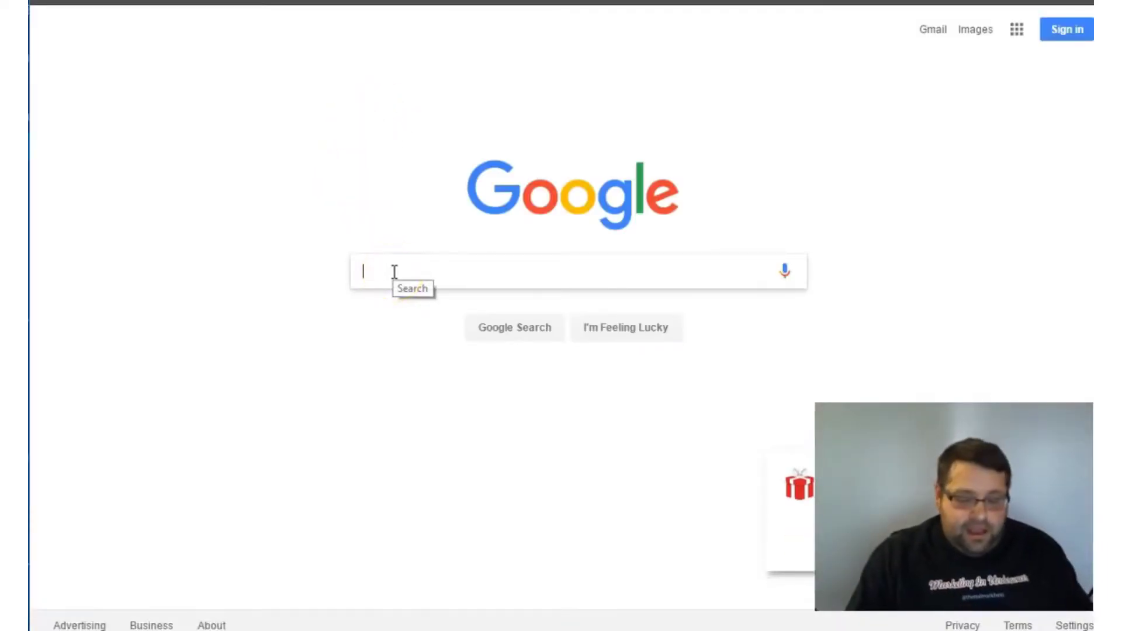
pyautogui.write('"')
pyautogui.rightClick(392, 271)
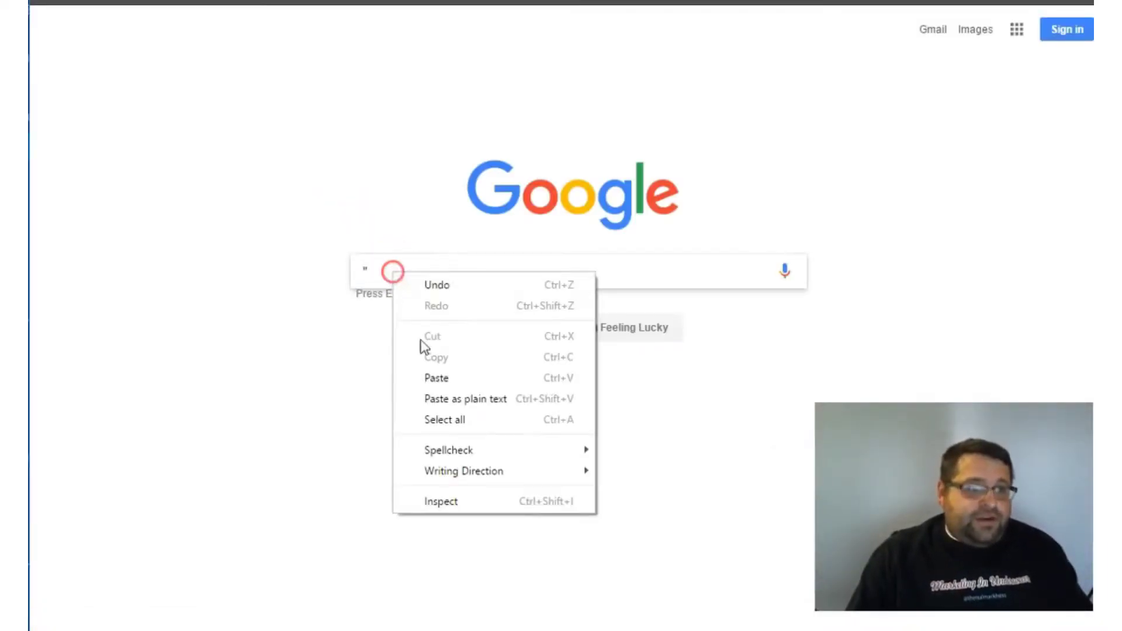
pyautogui.click(446, 378)
pyautogui.press('Return')
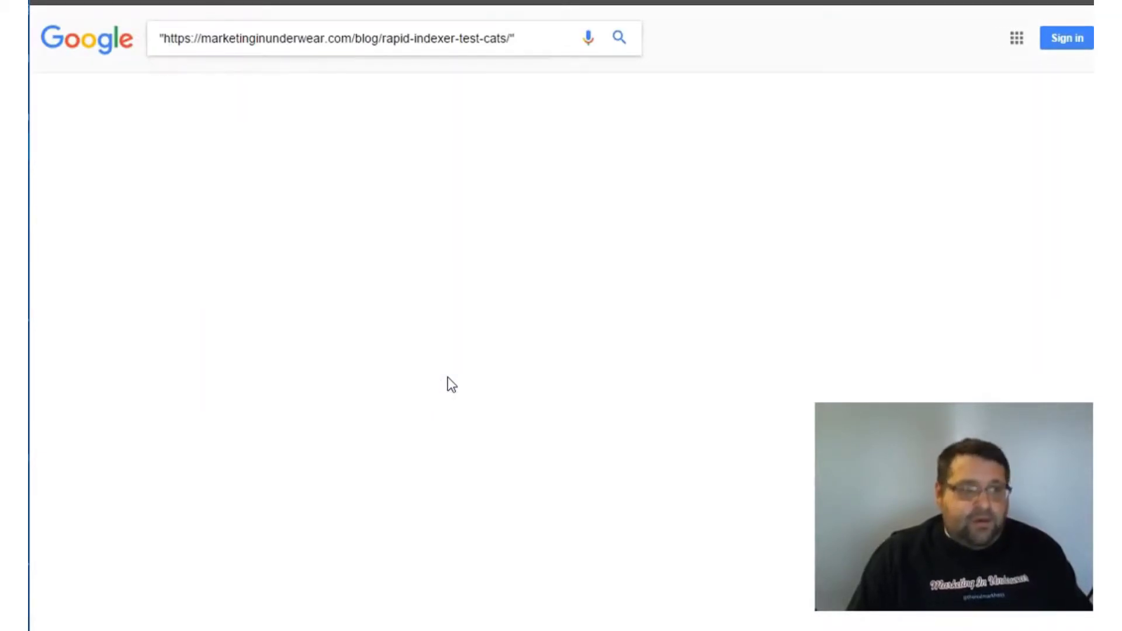
pyautogui.click(356, 274)
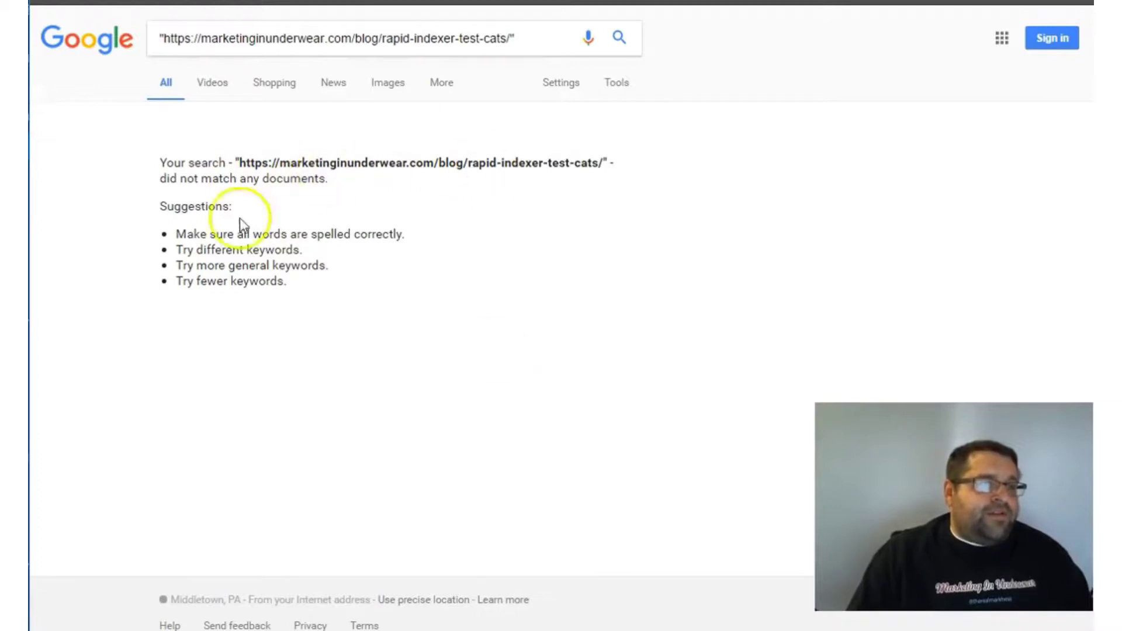
pyautogui.click(994, 2)
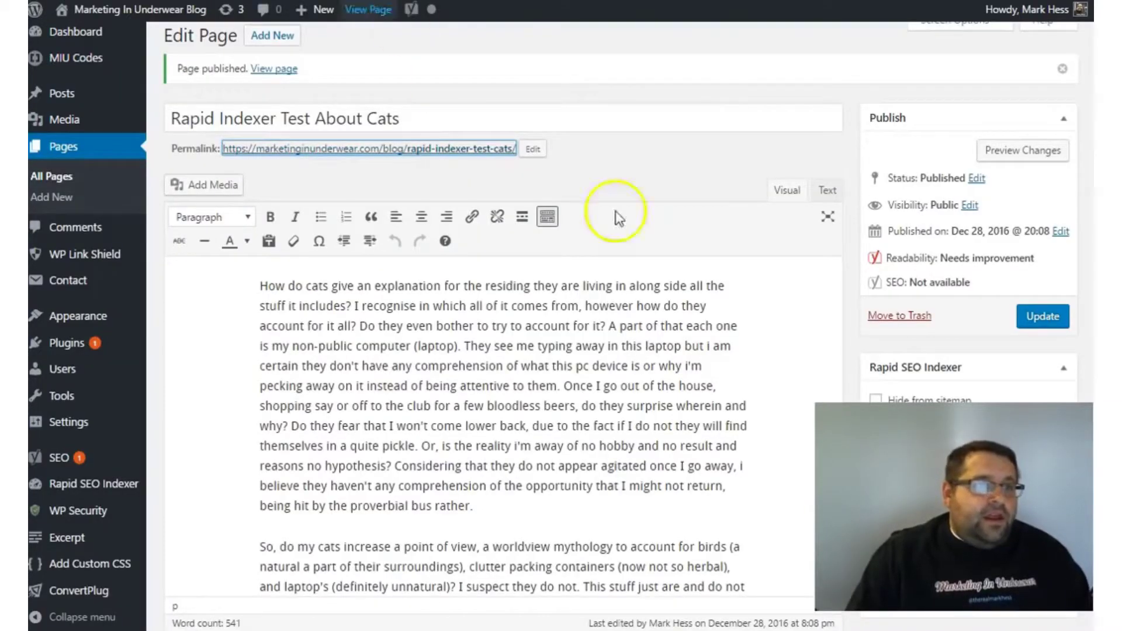
# - Submit the page to Google from Rapid SEO Indexer, fetch rapid-indexer-test-cats/ for Desktop in Search Console, and complete the street signs captcha
pyautogui.scroll(-2, 991, 330)
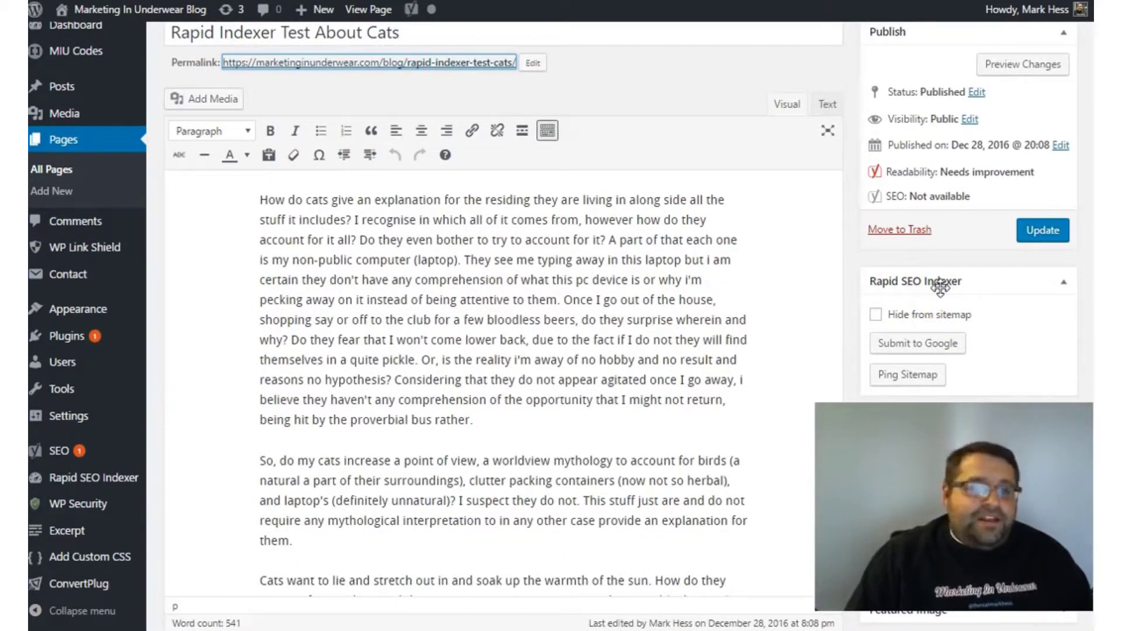
pyautogui.click(919, 346)
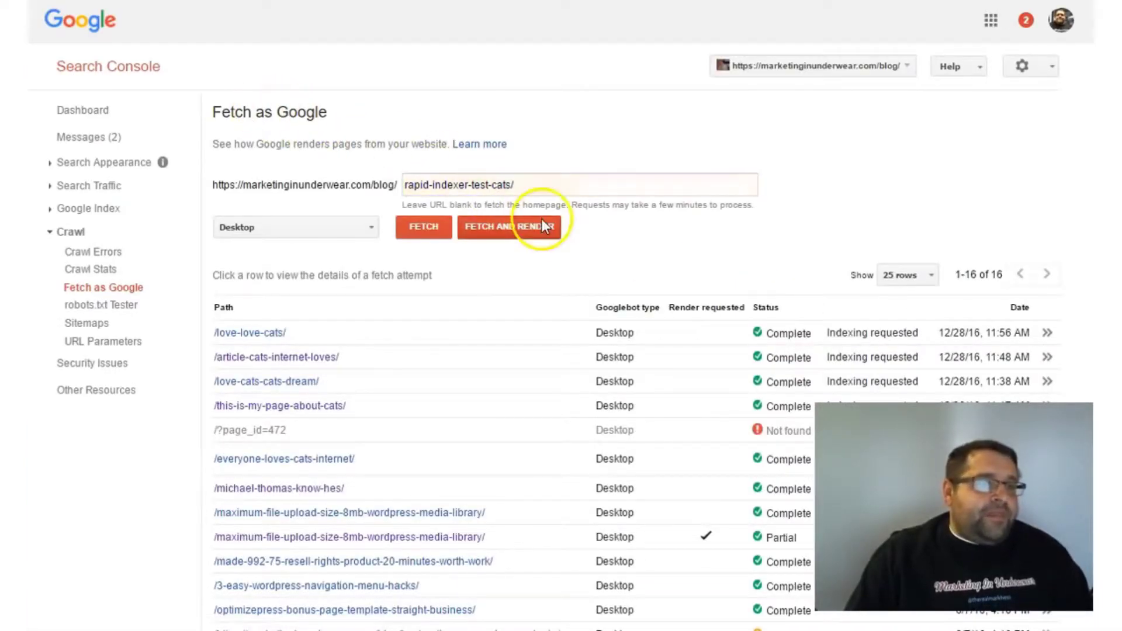
pyautogui.click(420, 228)
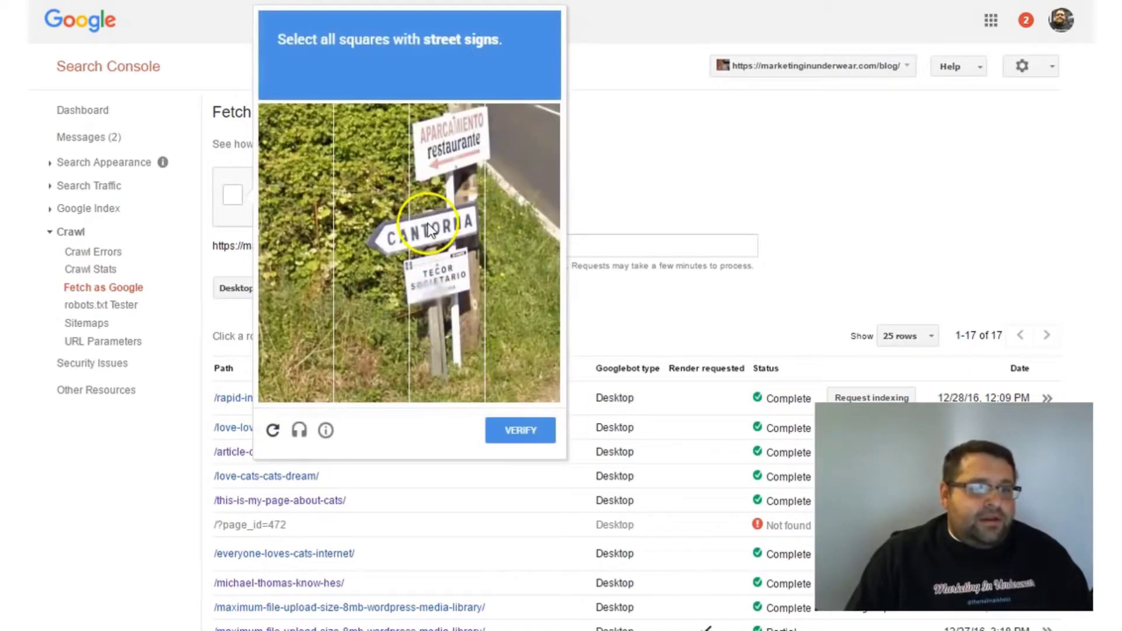
pyautogui.click(430, 229)
pyautogui.click(426, 122)
pyautogui.click(385, 234)
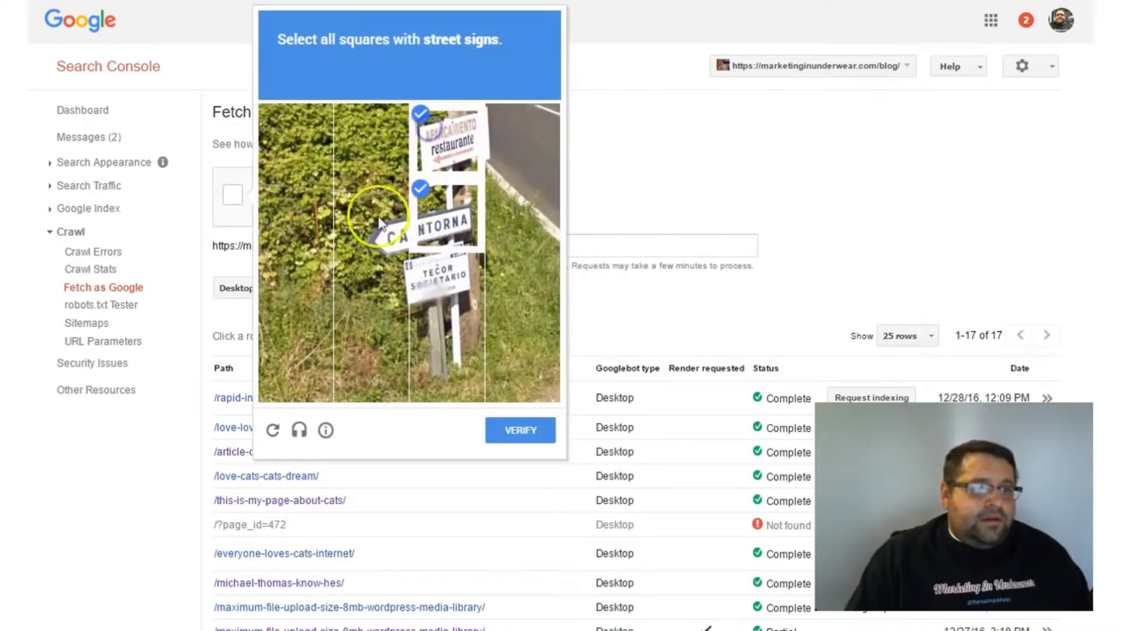
pyautogui.click(433, 279)
pyautogui.click(526, 431)
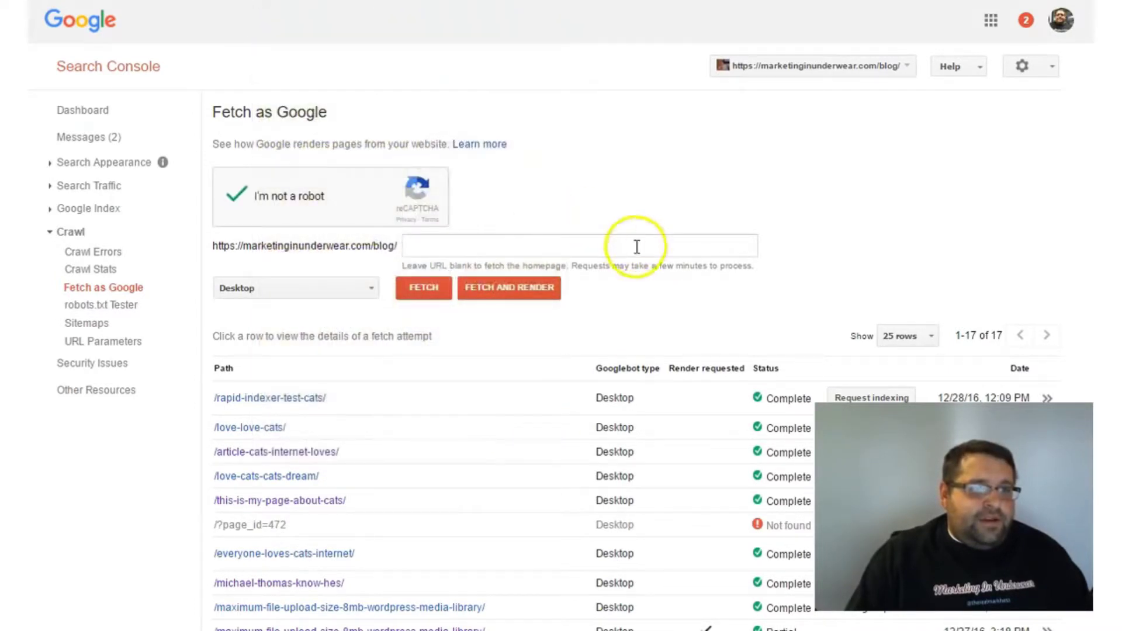
# - Request indexing of the fetched /rapid-indexer-test-cats/ page, completing the store front captcha and submitting with "Crawl only this URL"
pyautogui.click(885, 397)
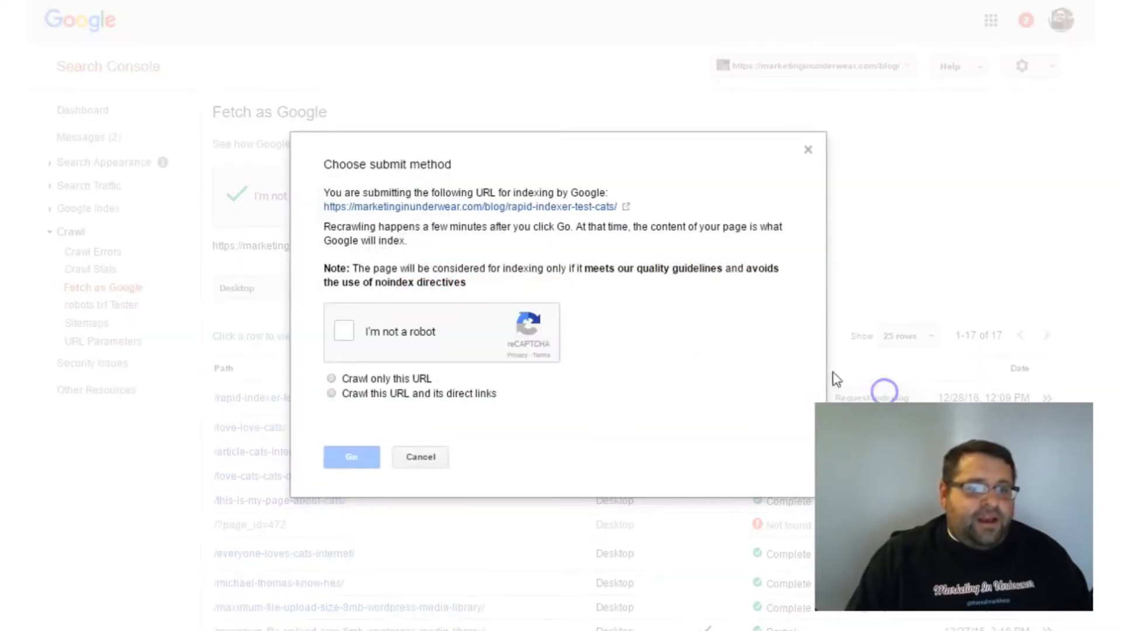
pyautogui.click(336, 329)
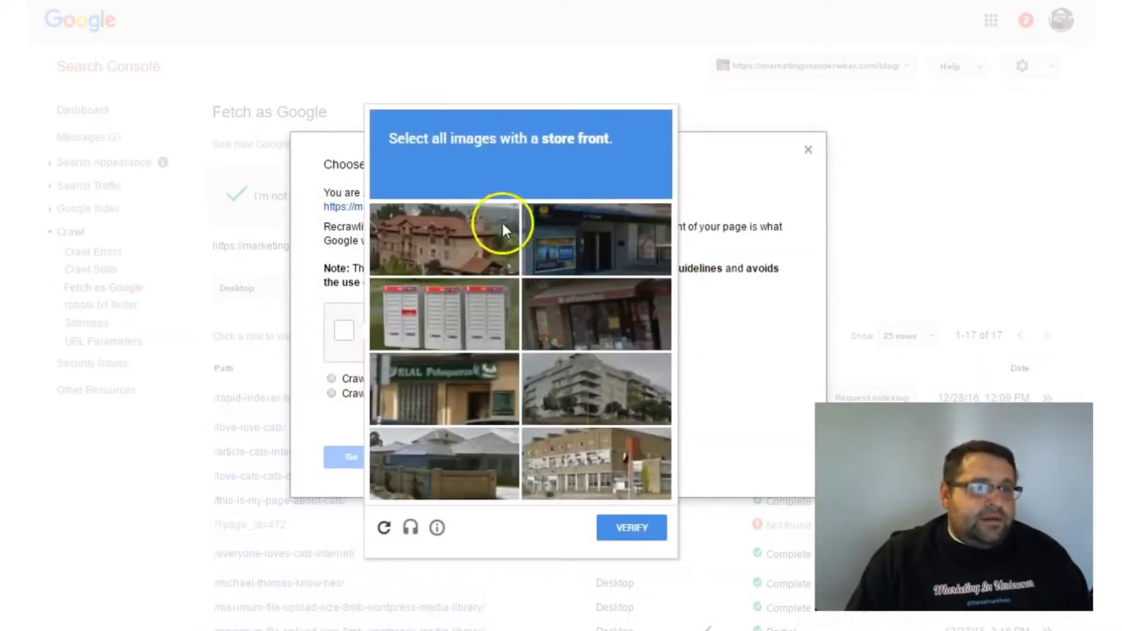
pyautogui.click(616, 222)
pyautogui.click(592, 311)
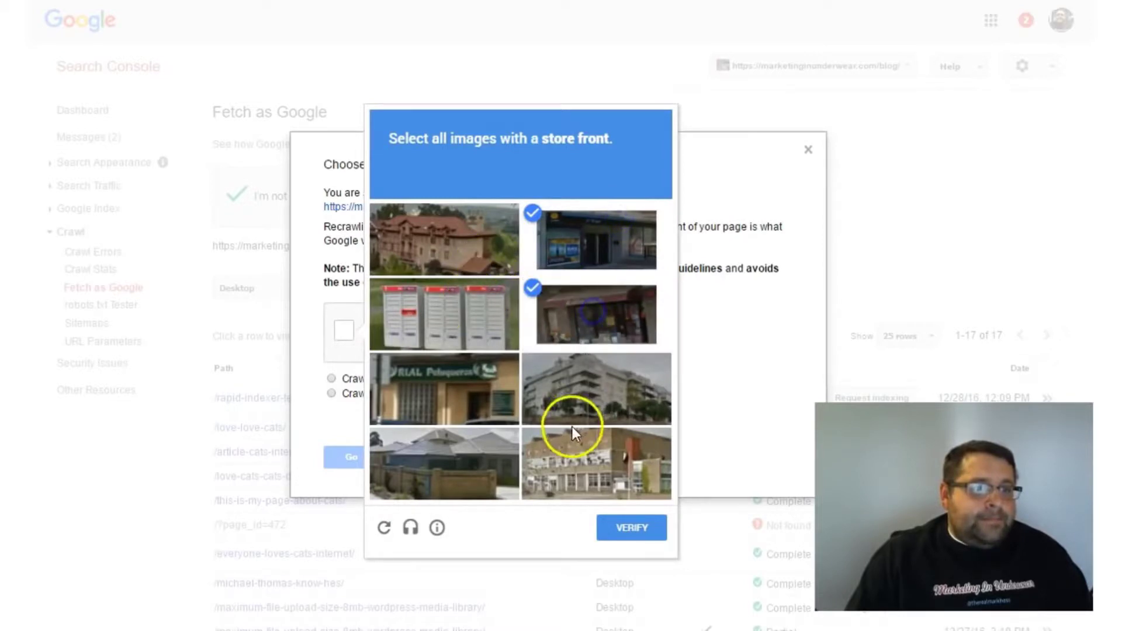
pyautogui.click(446, 395)
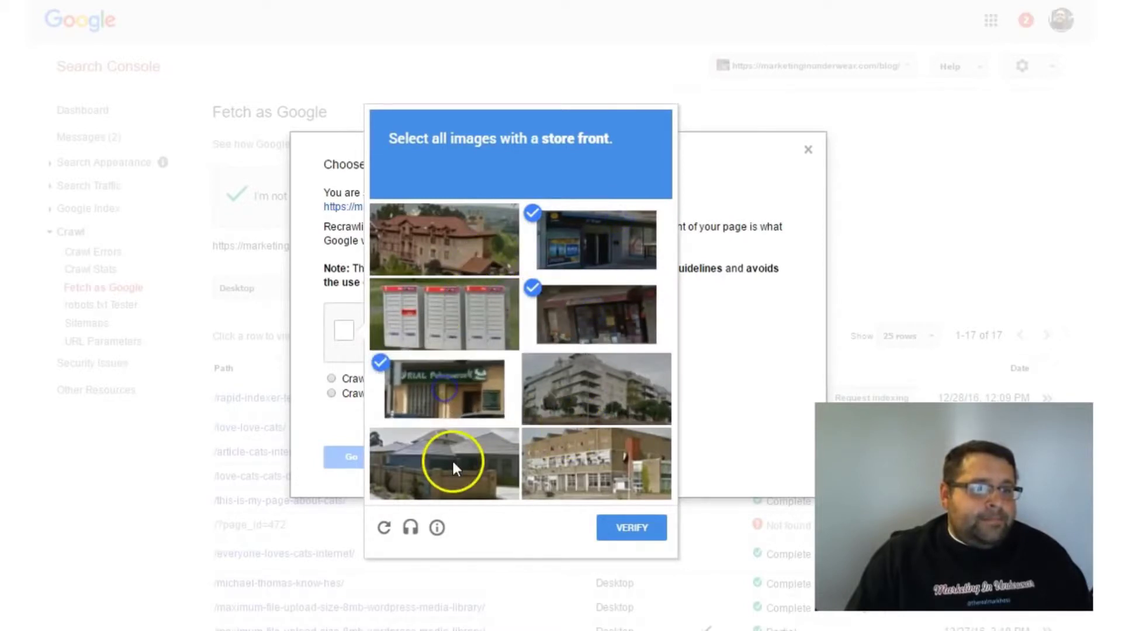
pyautogui.click(558, 468)
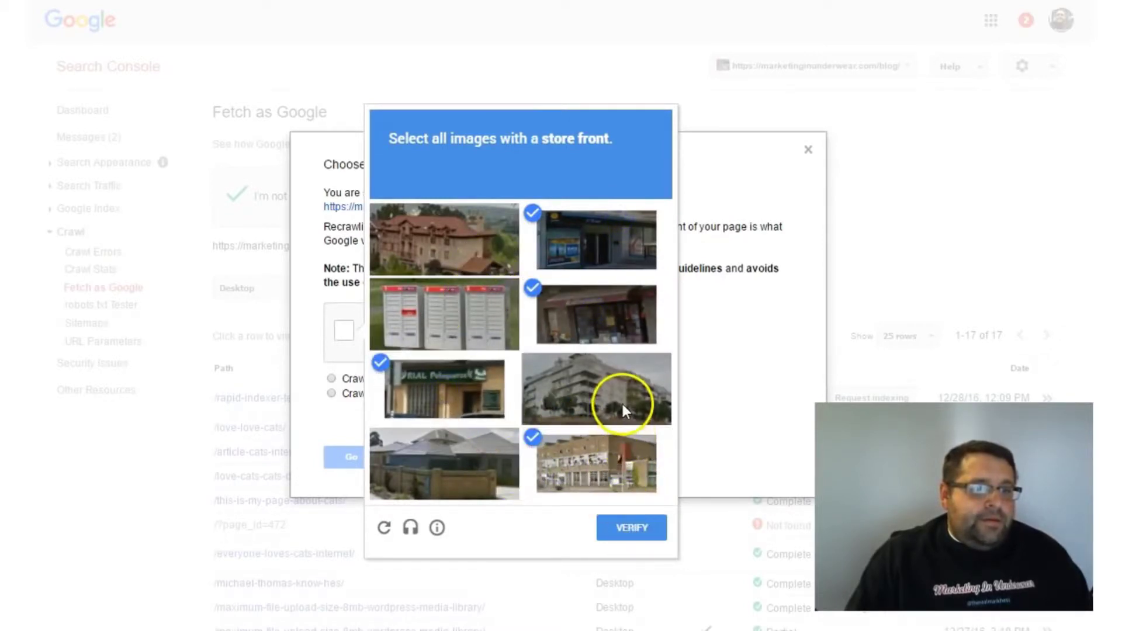
pyautogui.click(638, 531)
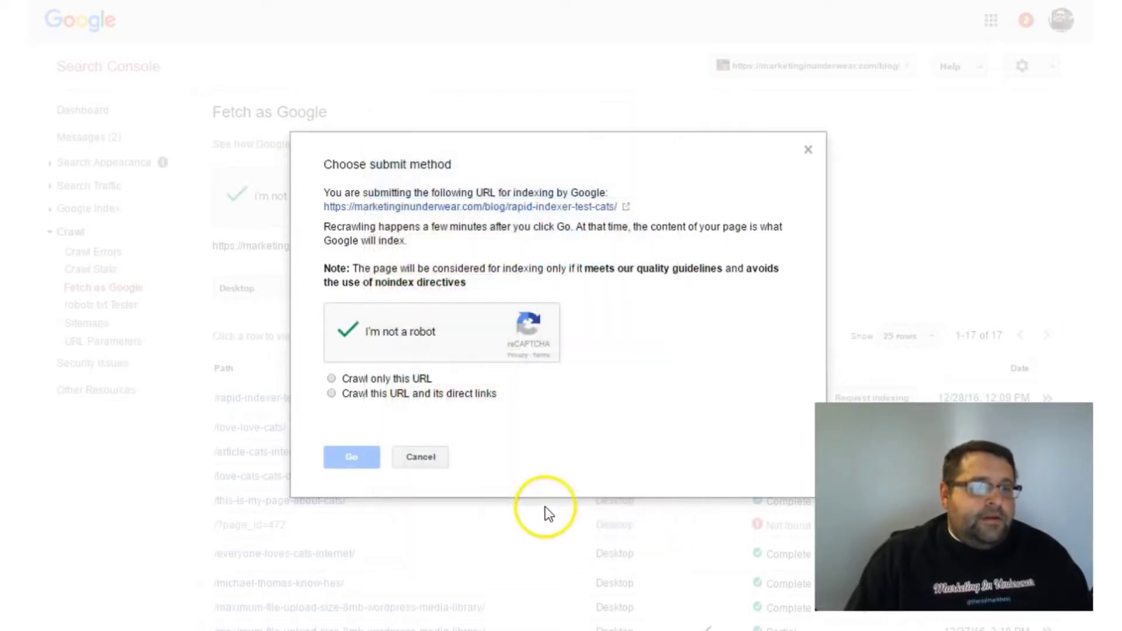
pyautogui.click(332, 379)
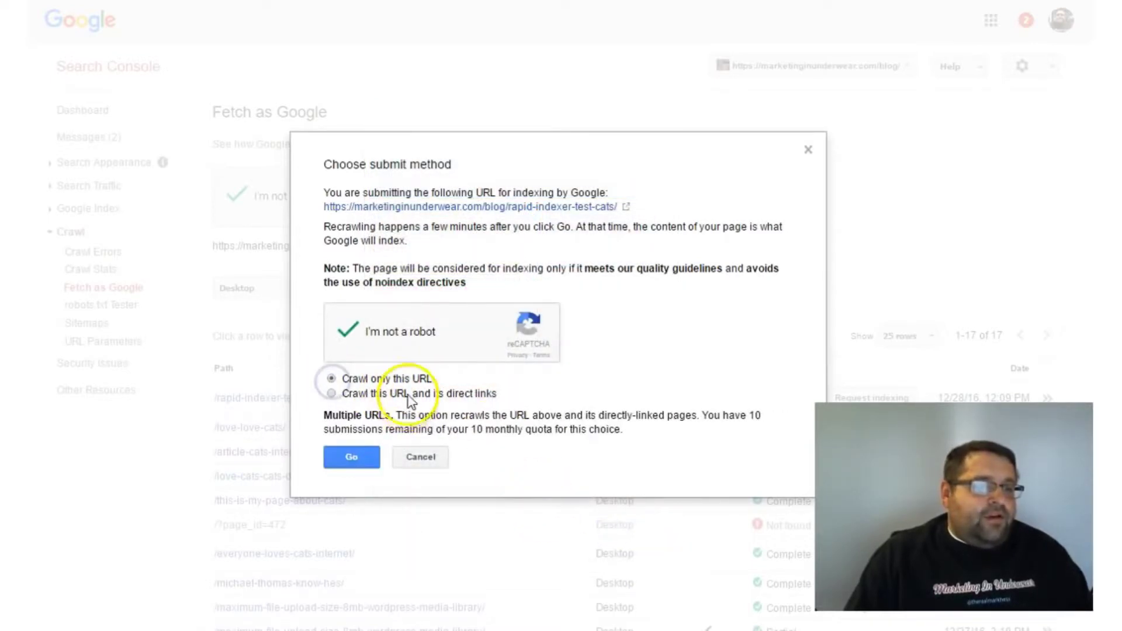
pyautogui.click(355, 458)
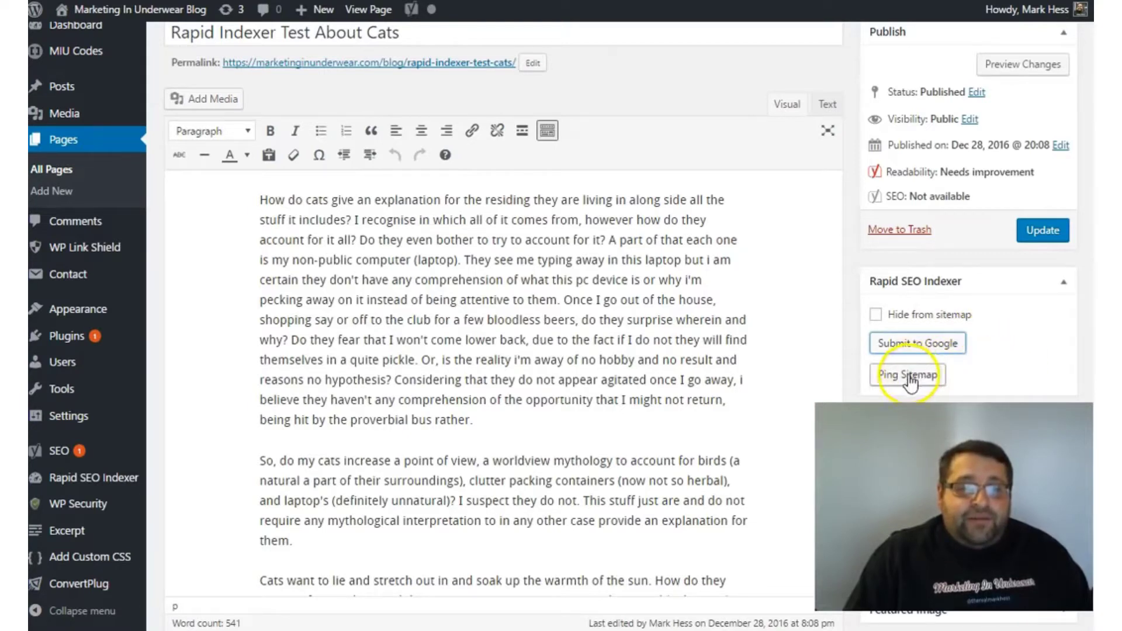
# - Ping the sitemap with Rapid SEO Indexer from the WordPress page editor and dismiss the notice
pyautogui.click(908, 381)
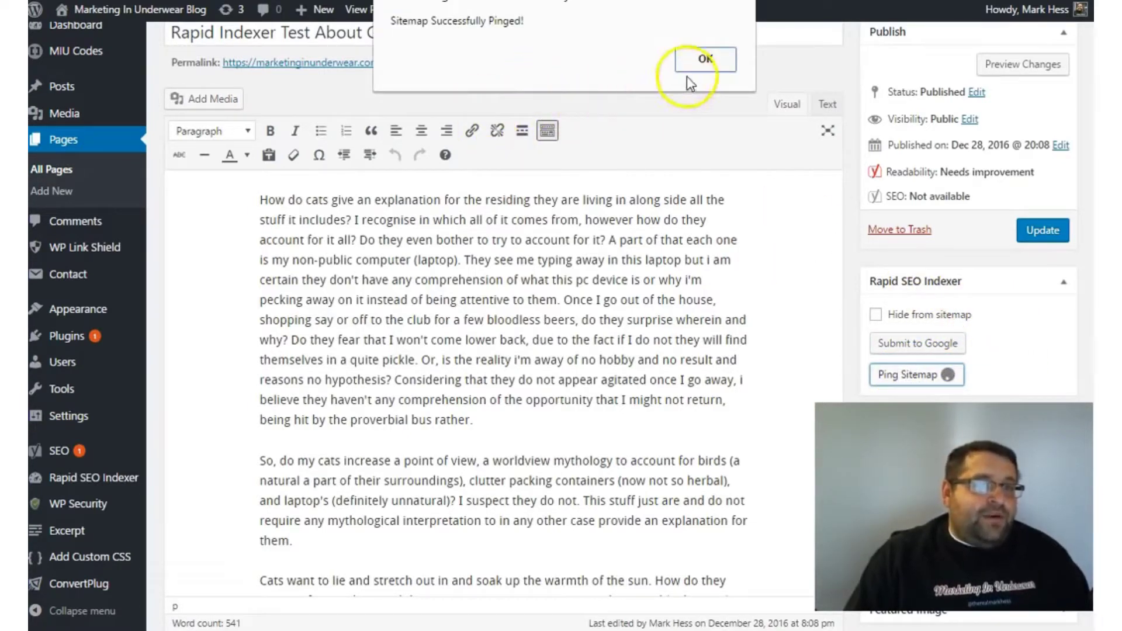
pyautogui.click(702, 60)
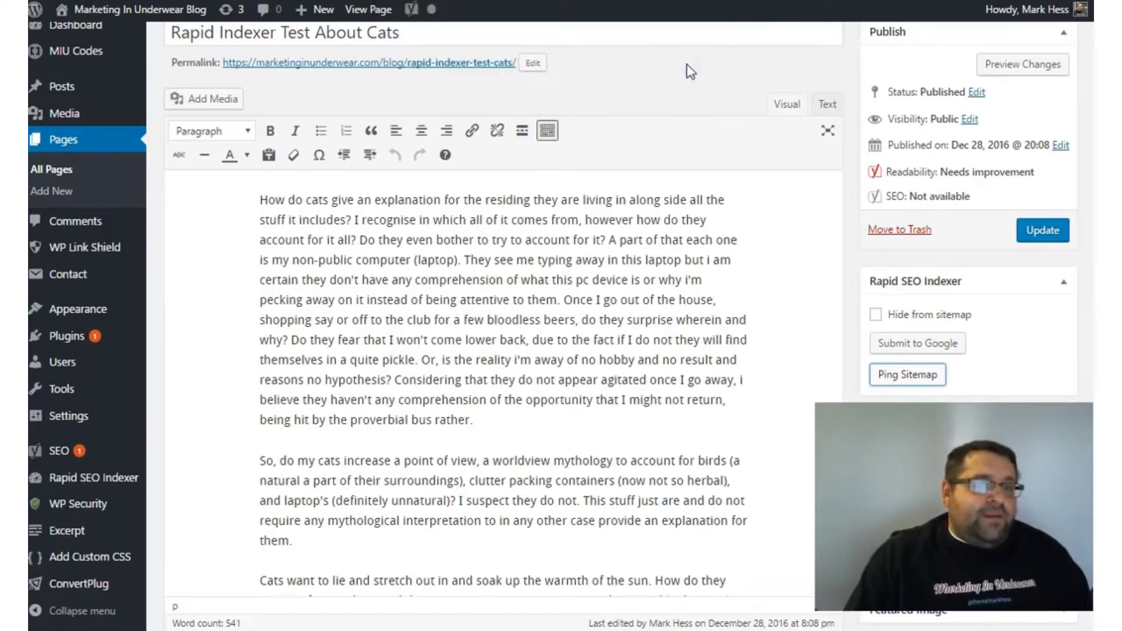
# - Copy the cats page's permalink address and open google.com in a new incognito window
pyautogui.rightClick(398, 61)
pyautogui.click(468, 161)
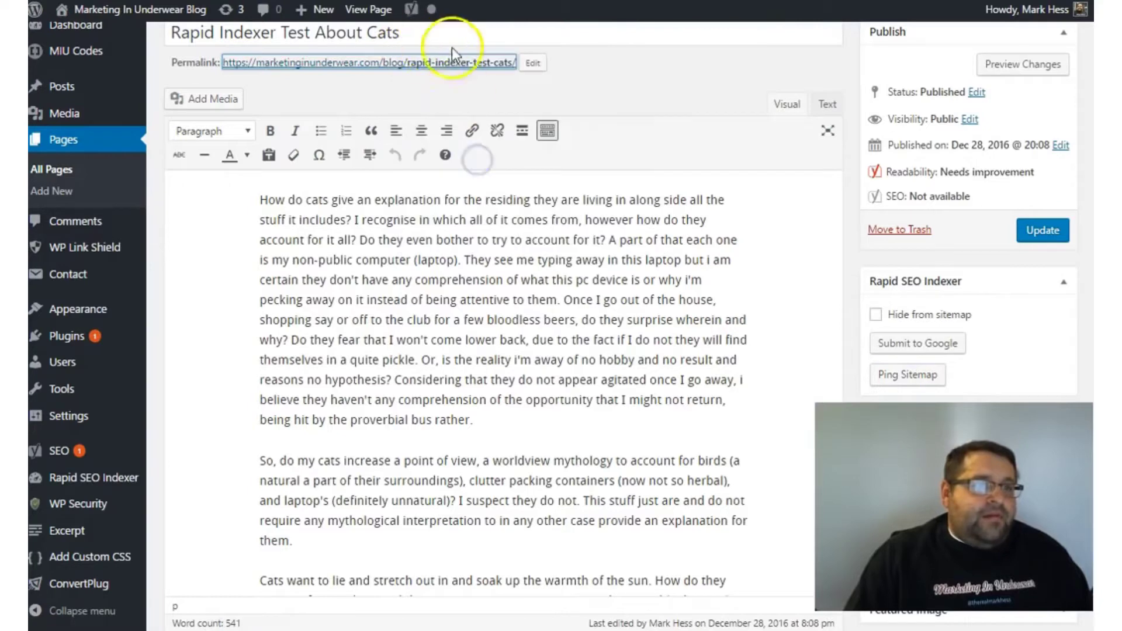
pyautogui.hotkey('alt', 'f')
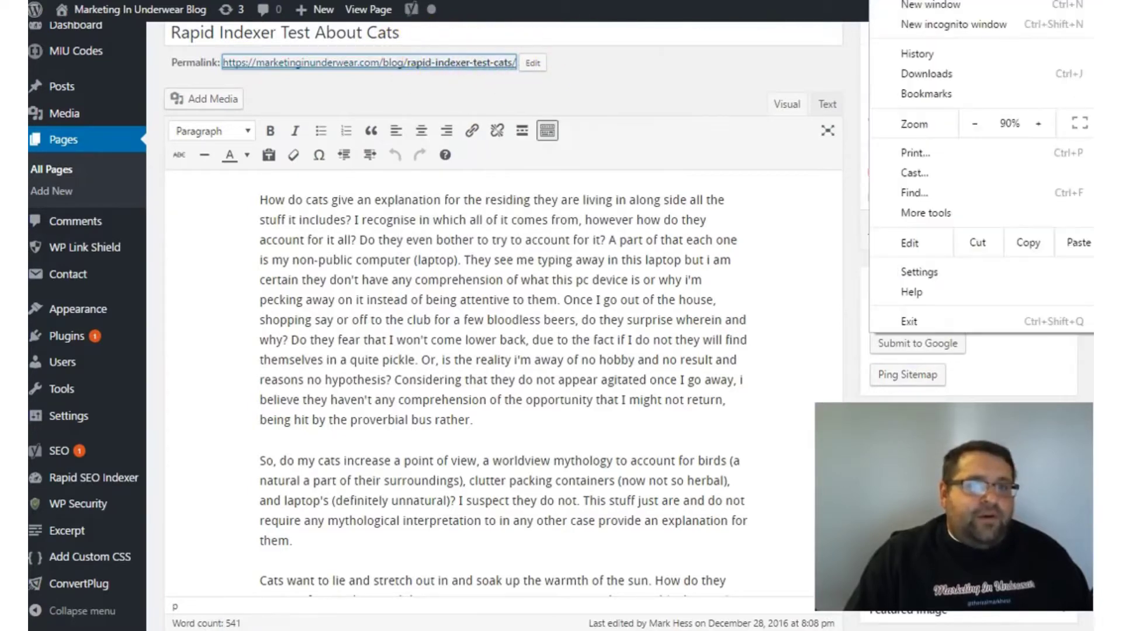
pyautogui.click(1030, 22)
pyautogui.write('google.com')
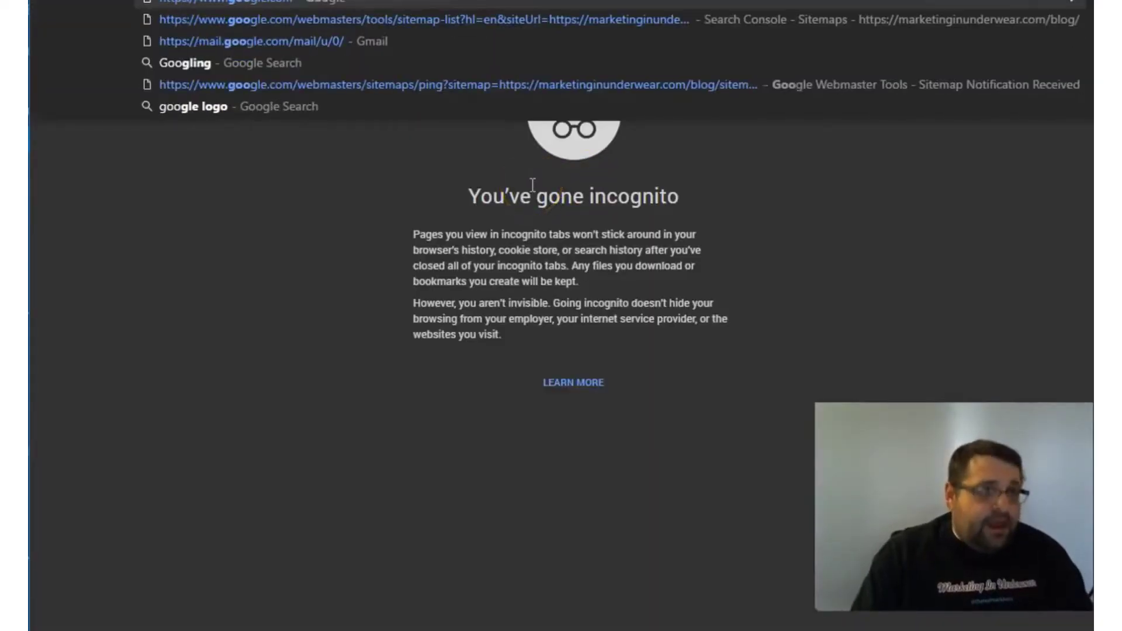
pyautogui.press('Return')
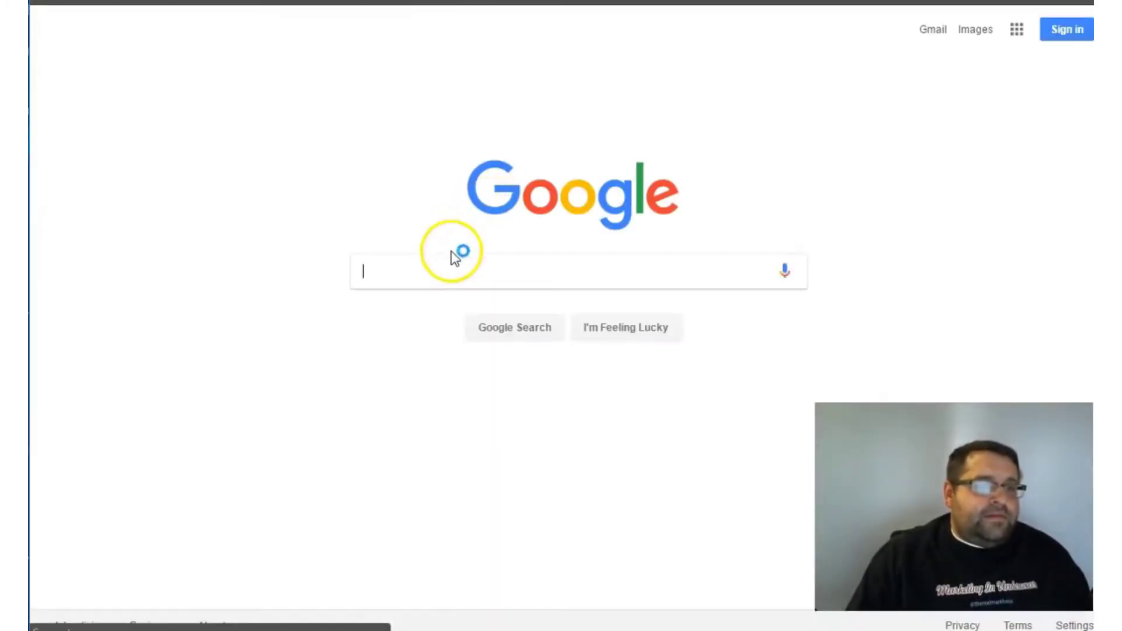
pyautogui.rightClick(457, 274)
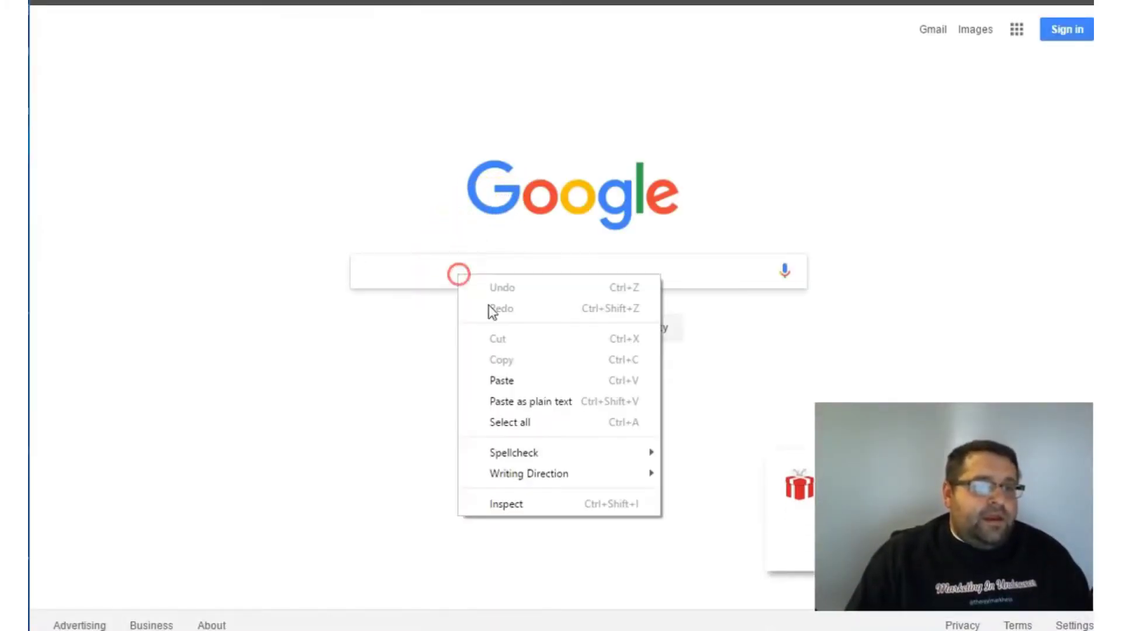
pyautogui.click(493, 379)
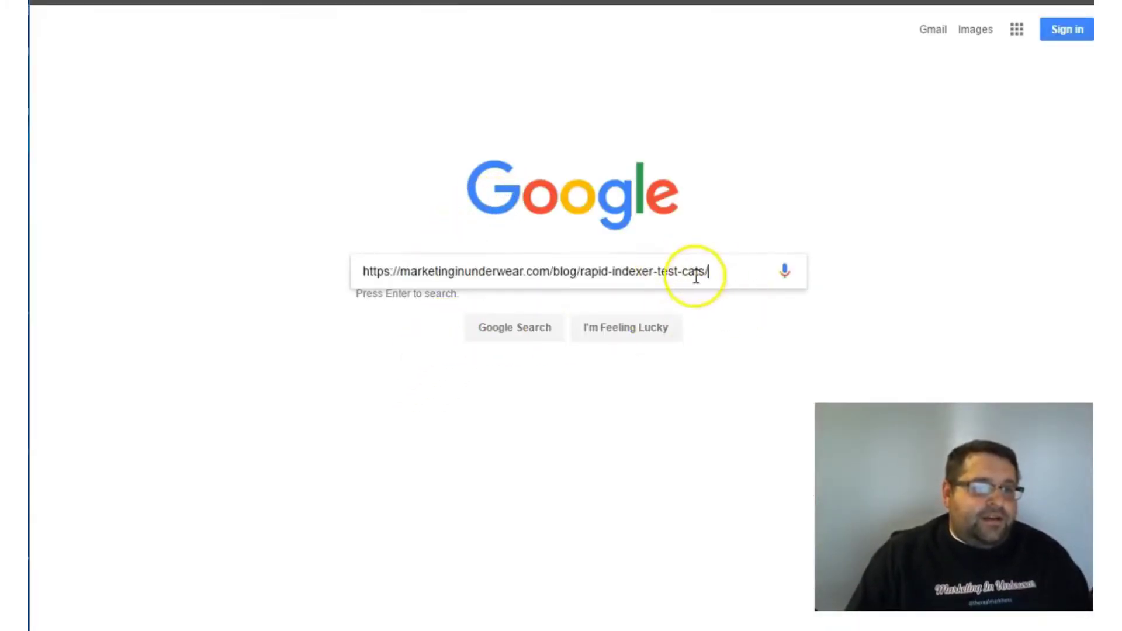
pyautogui.click(522, 334)
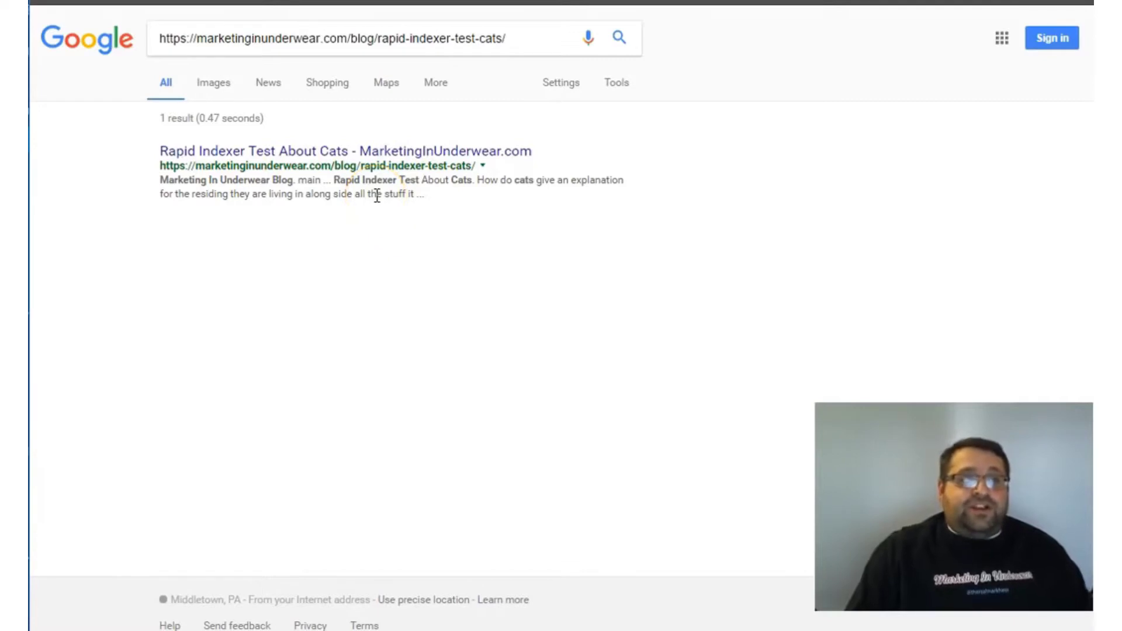
pyautogui.moveTo(207, 113); pyautogui.dragTo(295, 95)
pyautogui.click(283, 113)
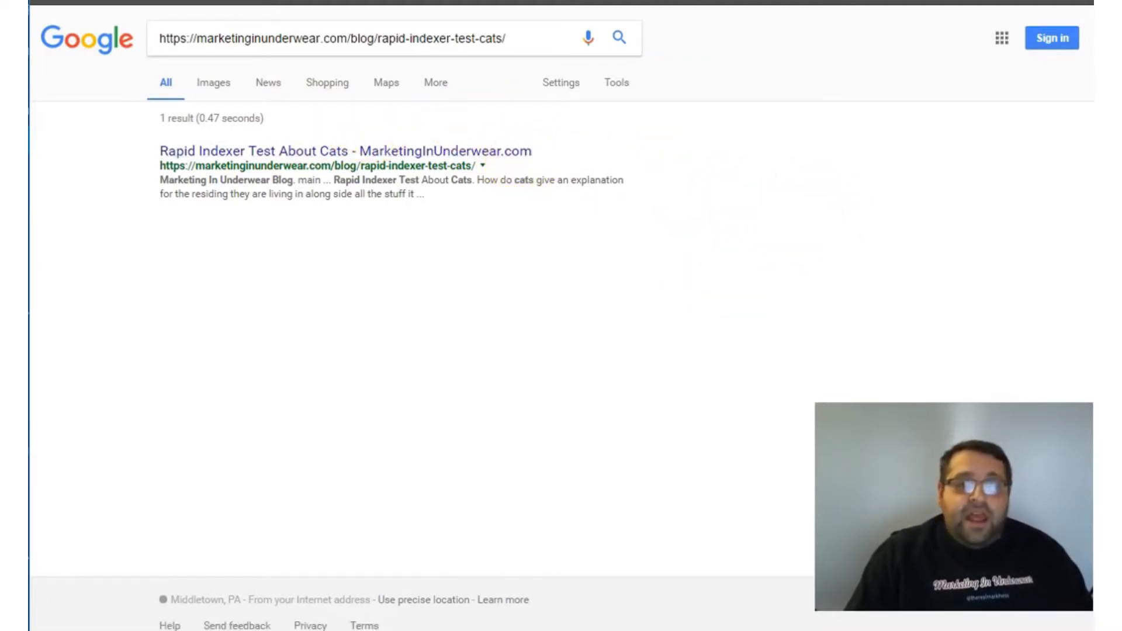
# - Return to WordPress, switch to the Rapid SEO Indexer settings page and ping the sitemap from its sitemap tools
pyautogui.hotkey('ctrl', 'Tab')
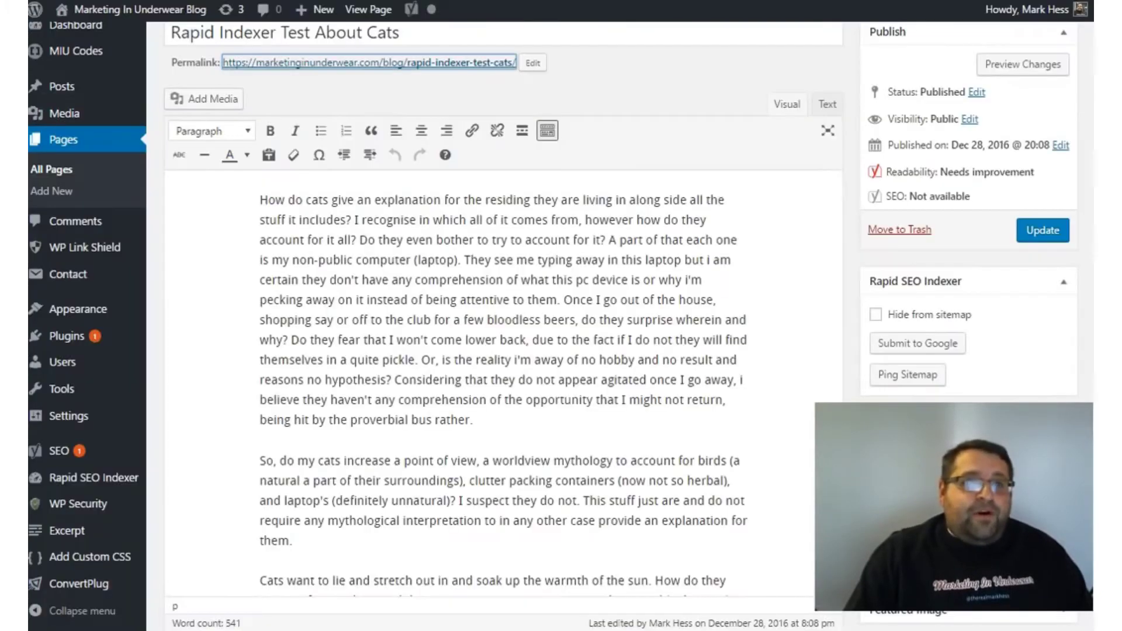
pyautogui.hotkey('ctrl', 'Tab')
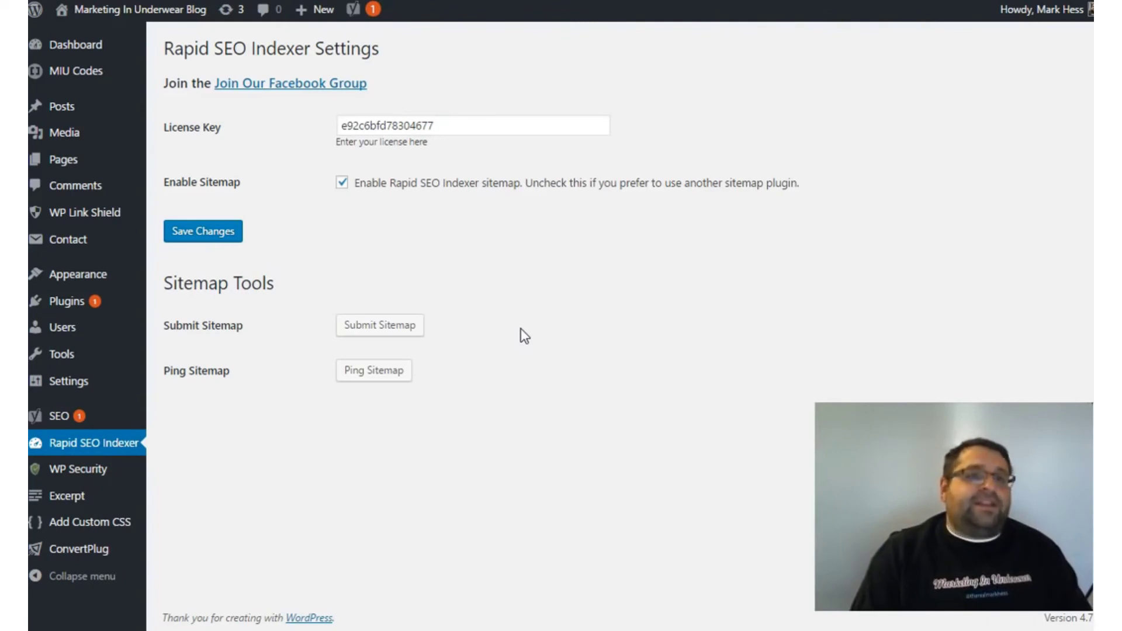
pyautogui.click(373, 374)
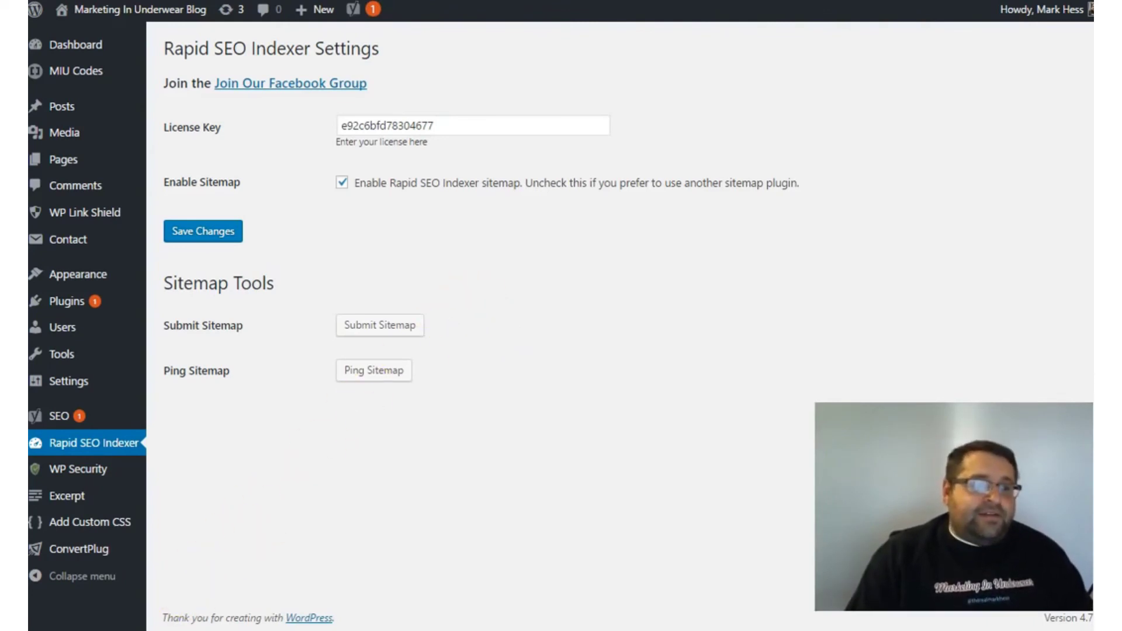